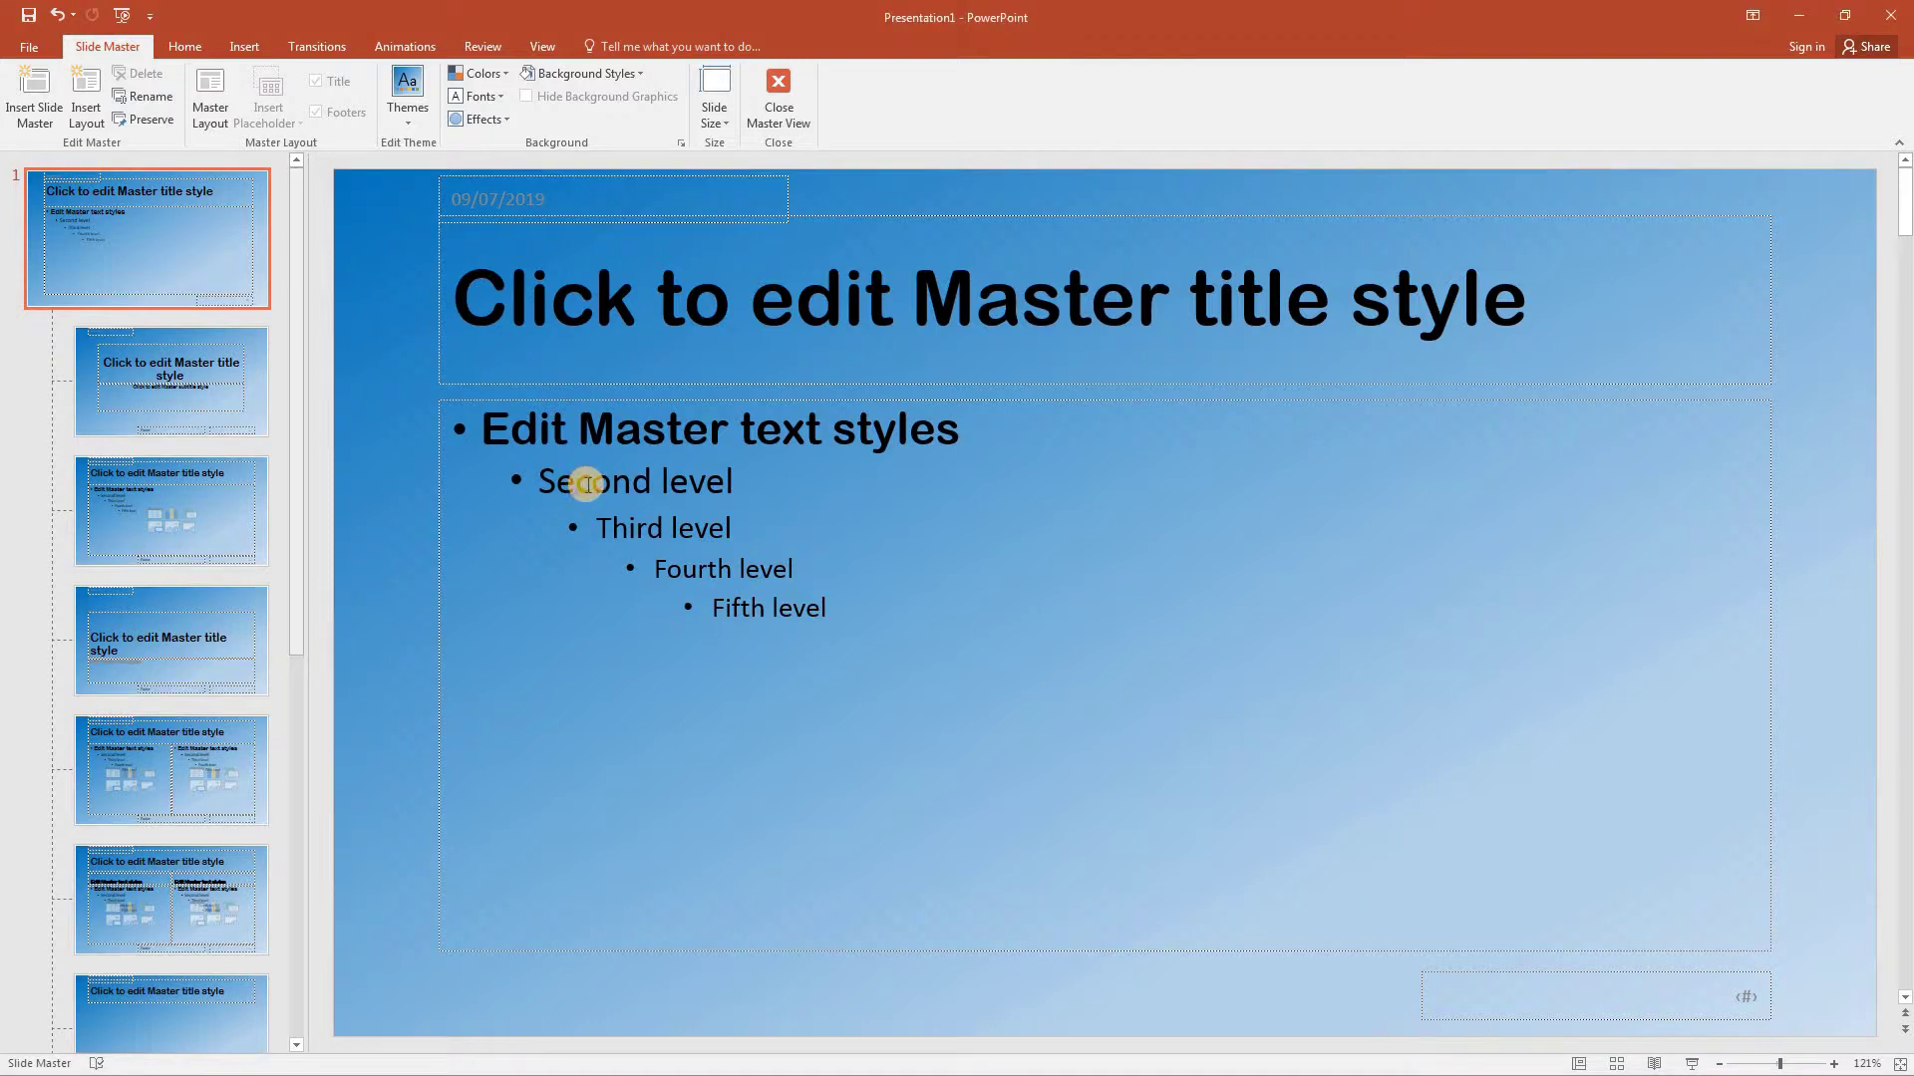
Format the master's Second level text as Arial Rounded MT Bold, italic.
click(588, 481)
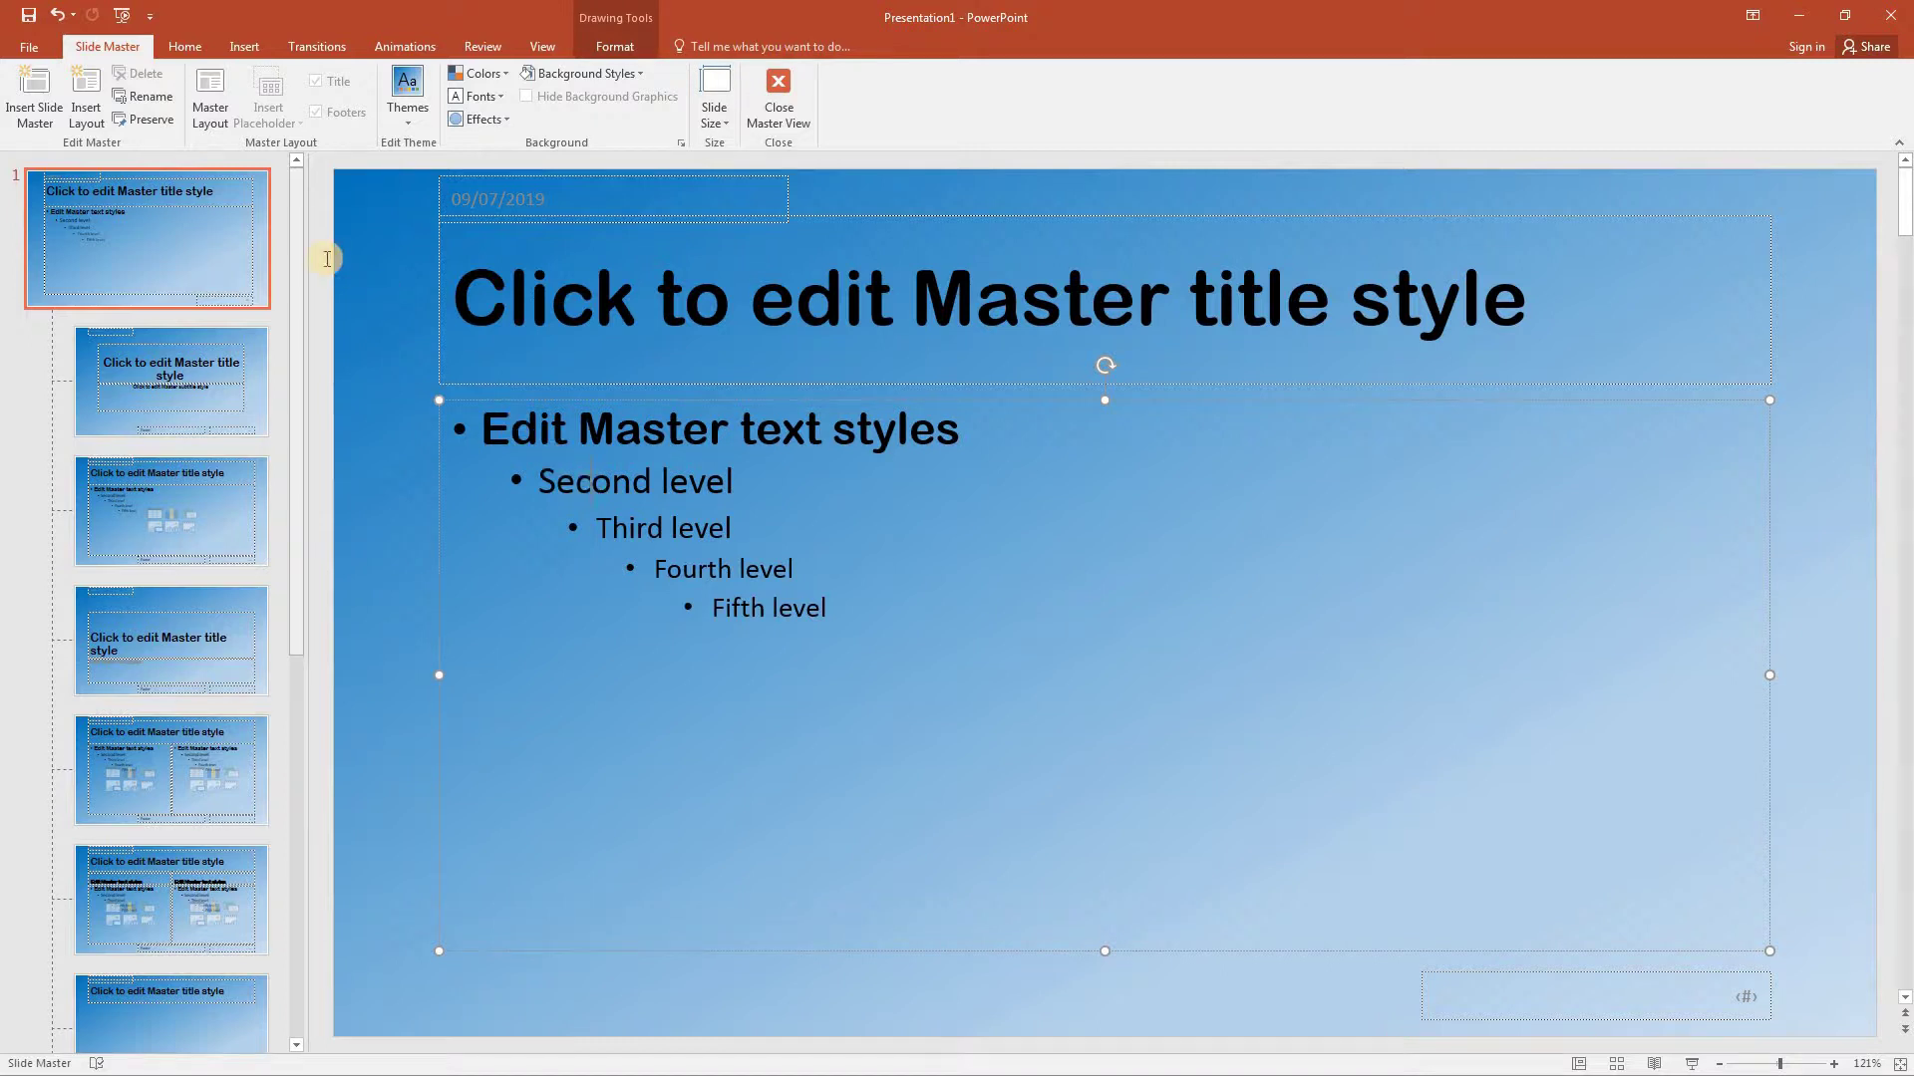
click(187, 49)
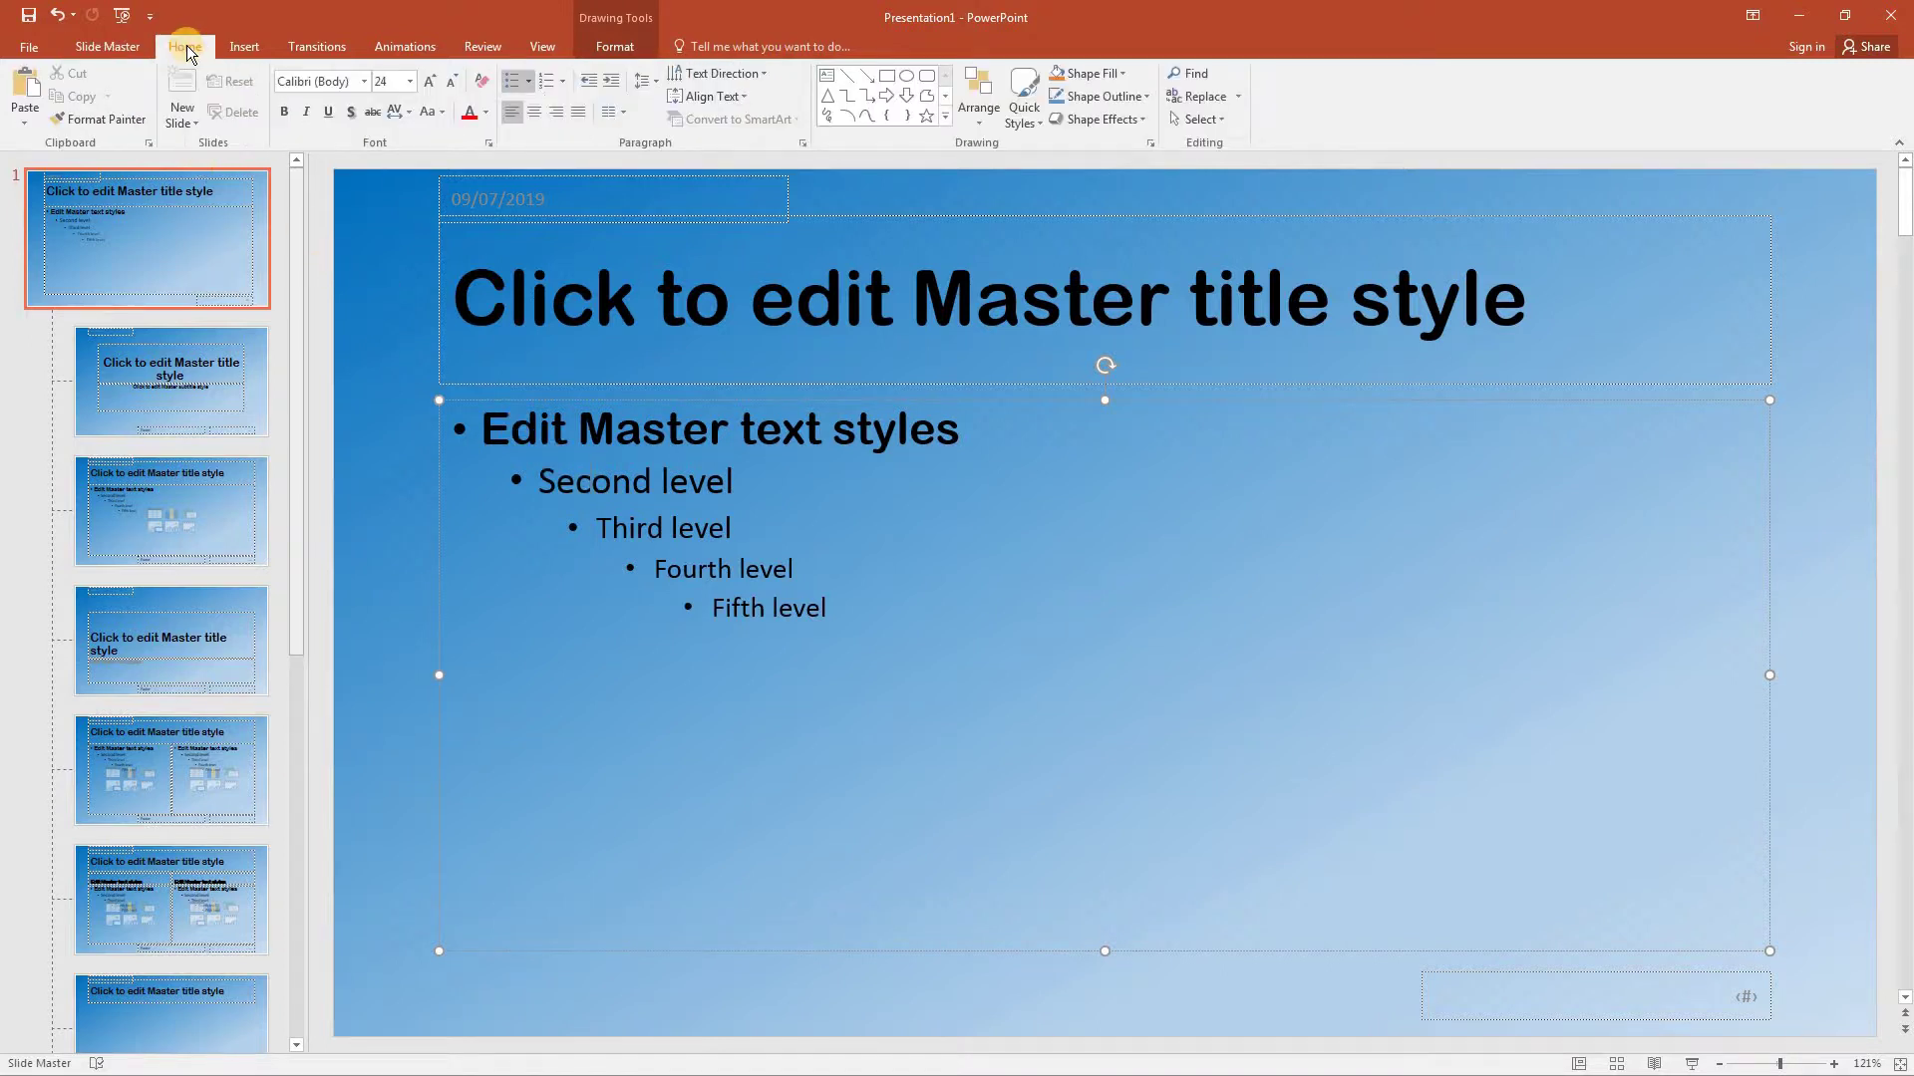
click(362, 82)
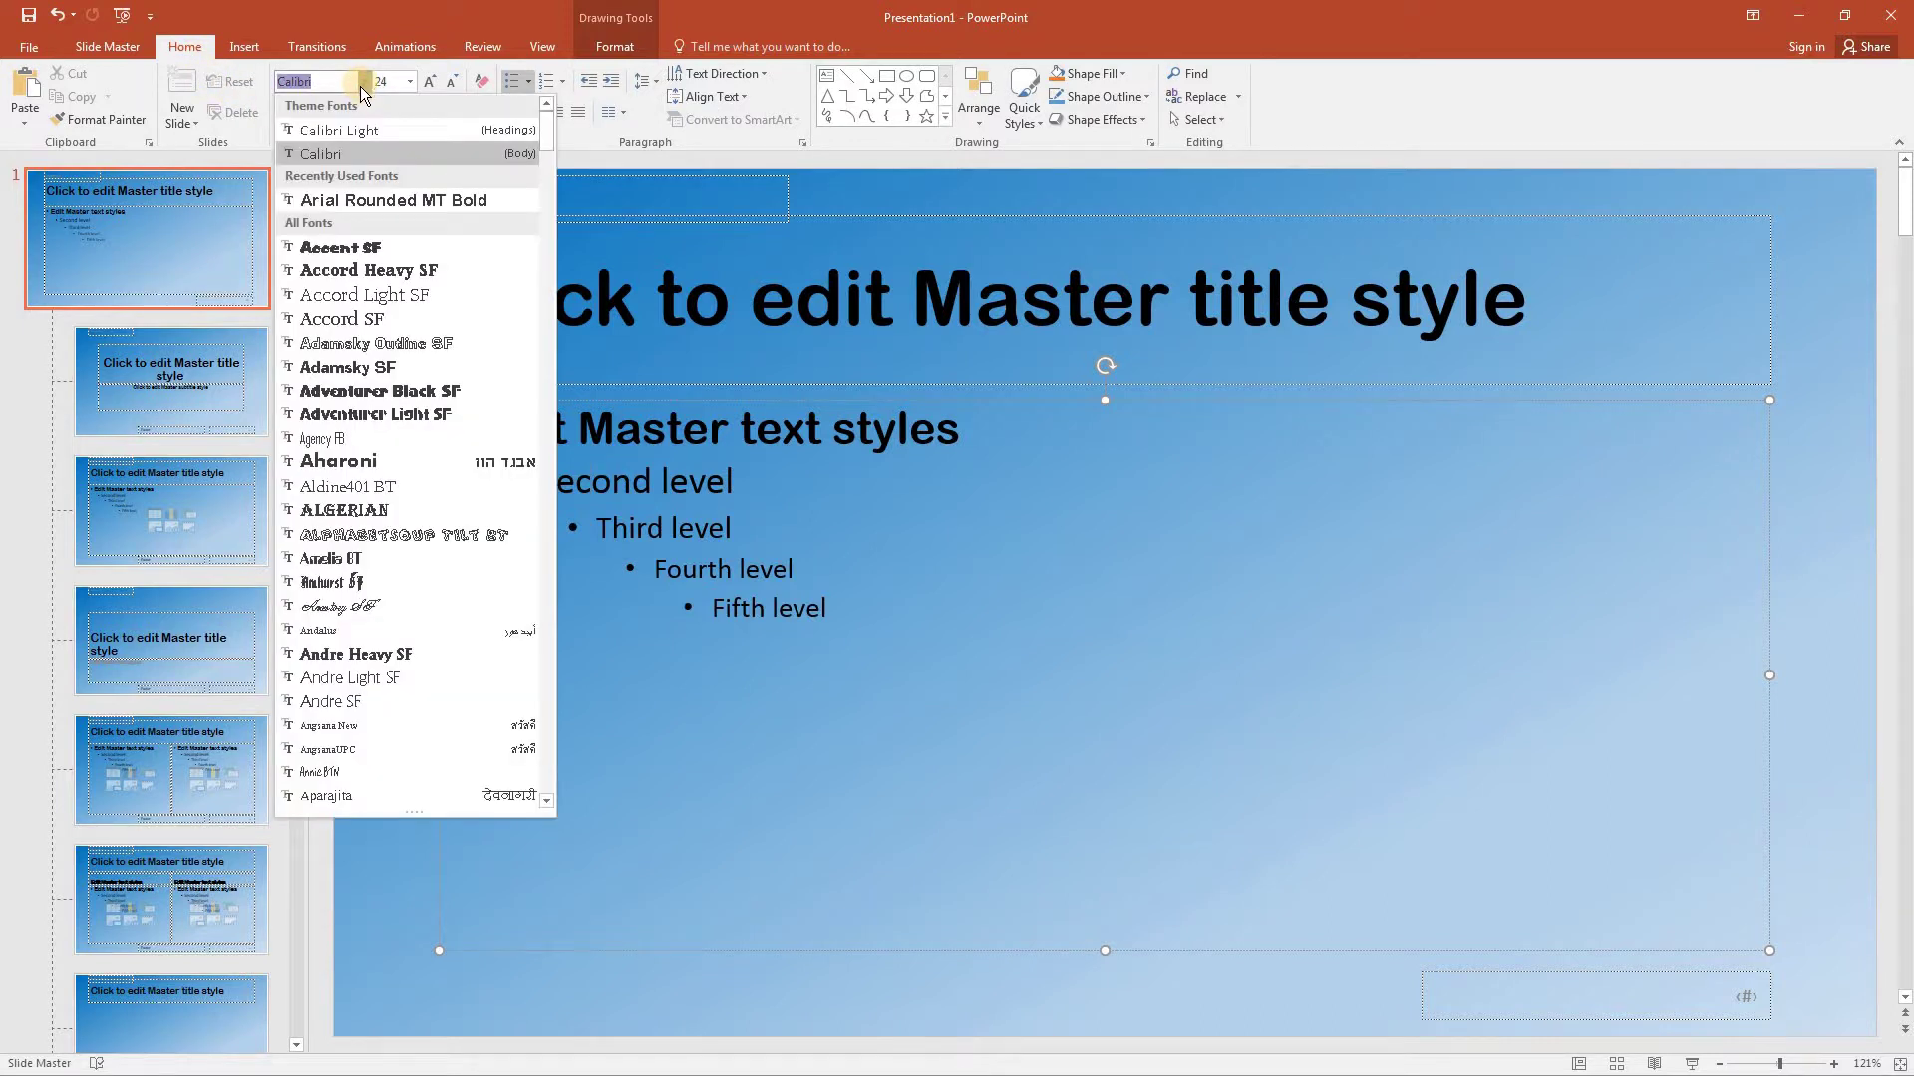
click(360, 199)
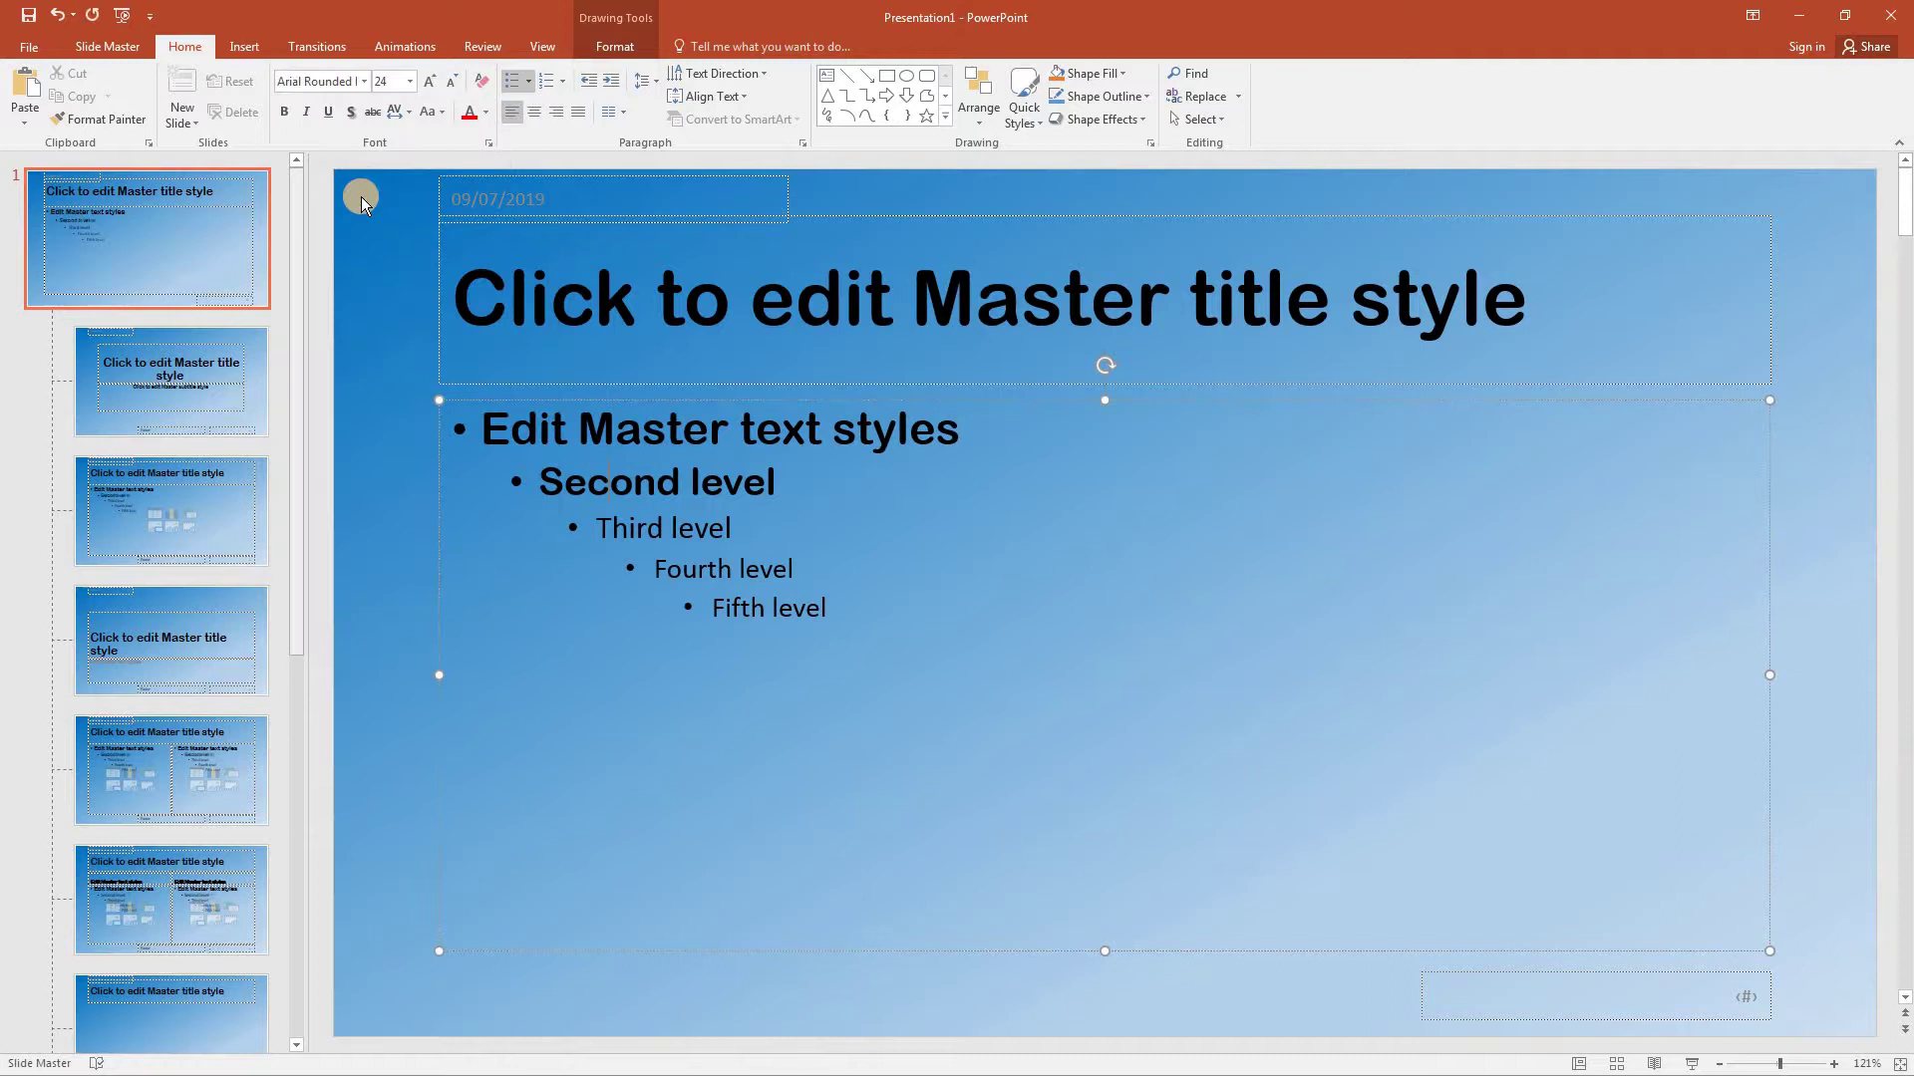
click(306, 114)
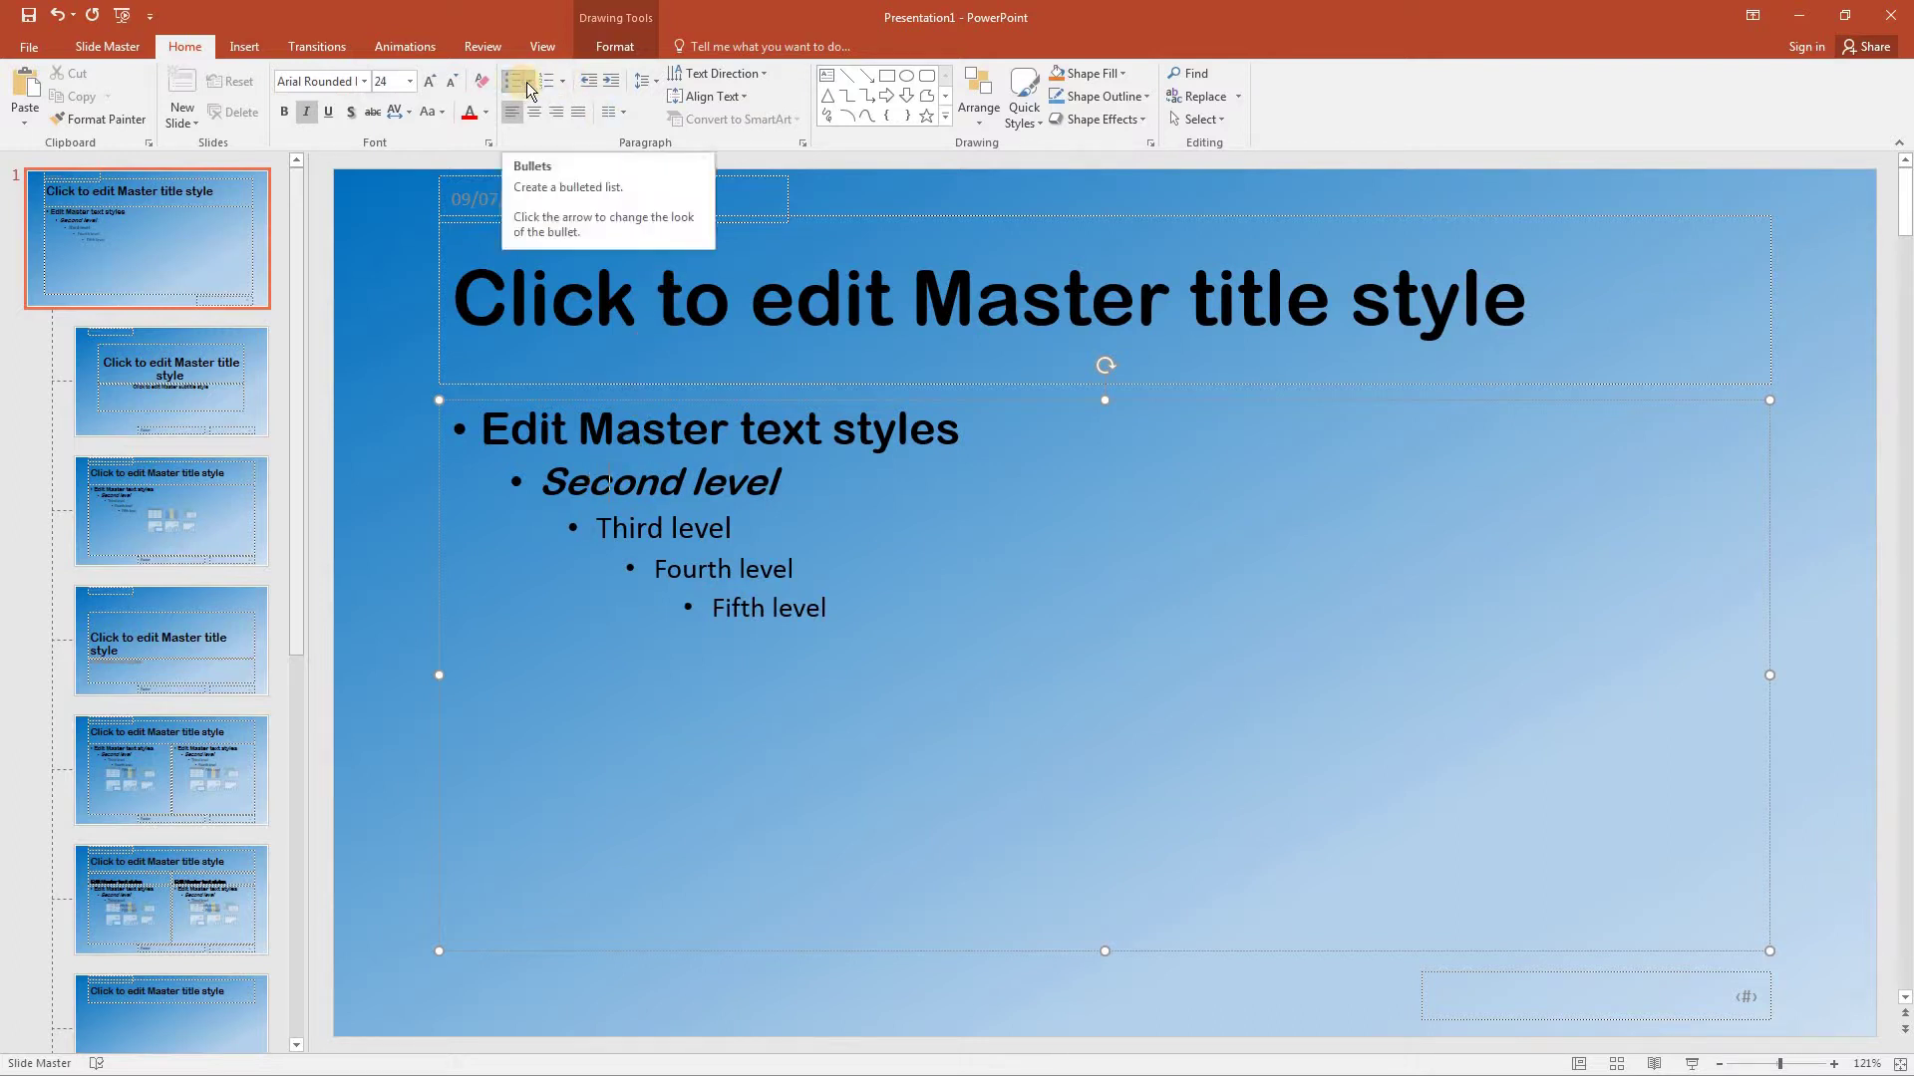
Apply Arrow Bullets to the Second level of the slide master.
click(526, 82)
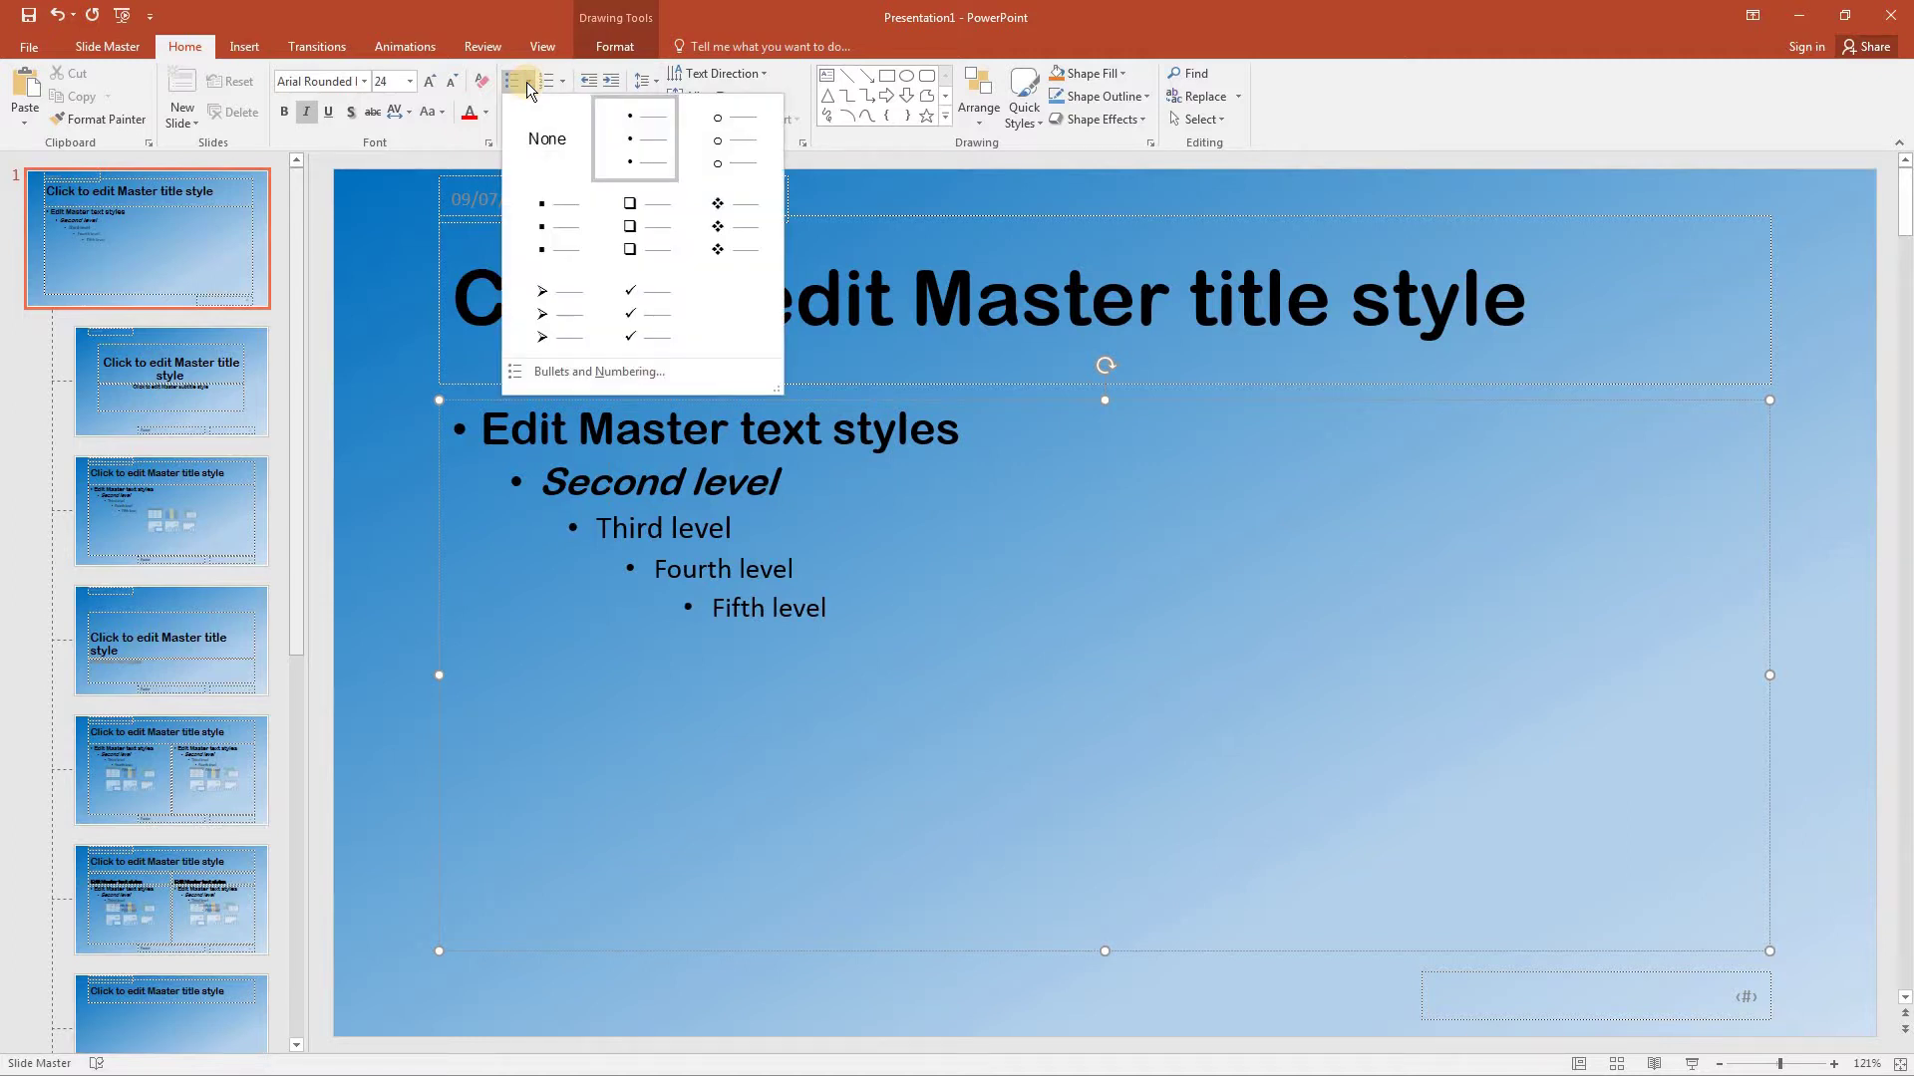
click(549, 318)
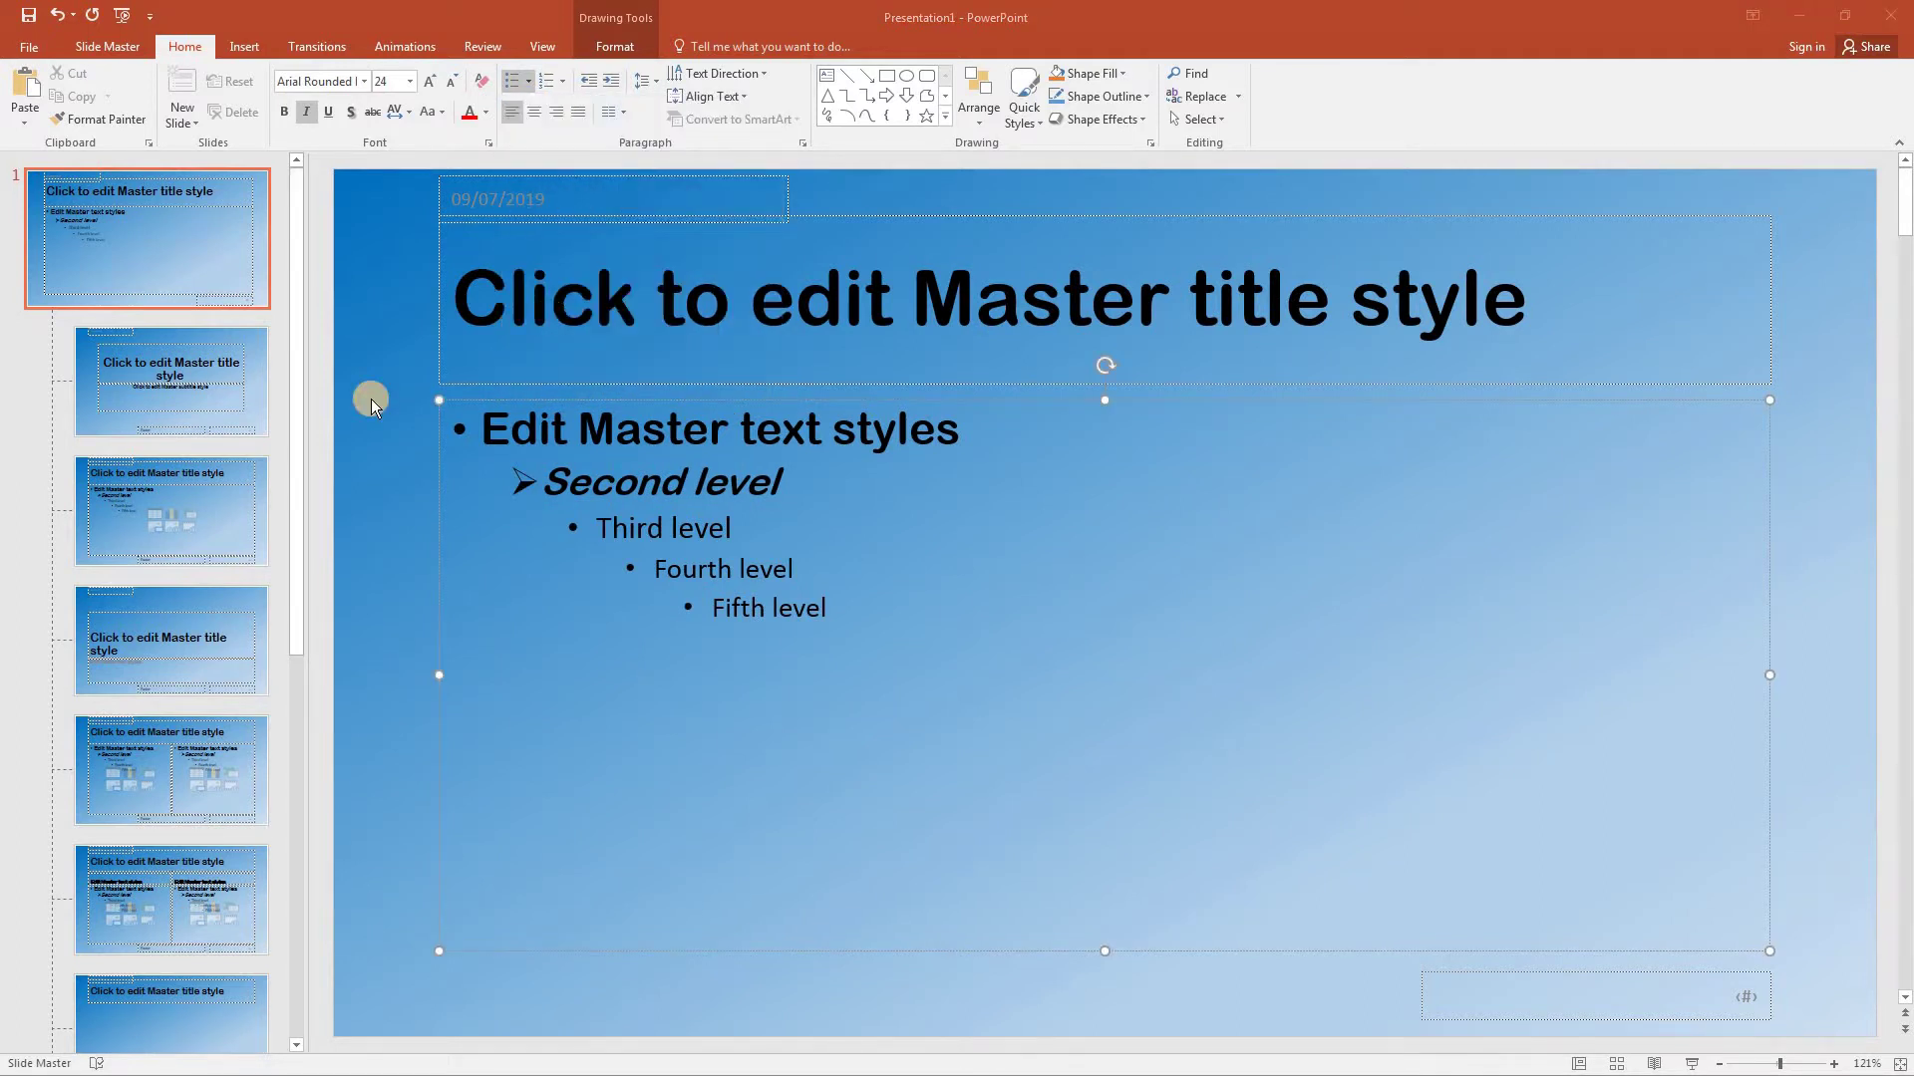
Change the master's Third level text font to Arial Rounded MT Bold.
click(631, 524)
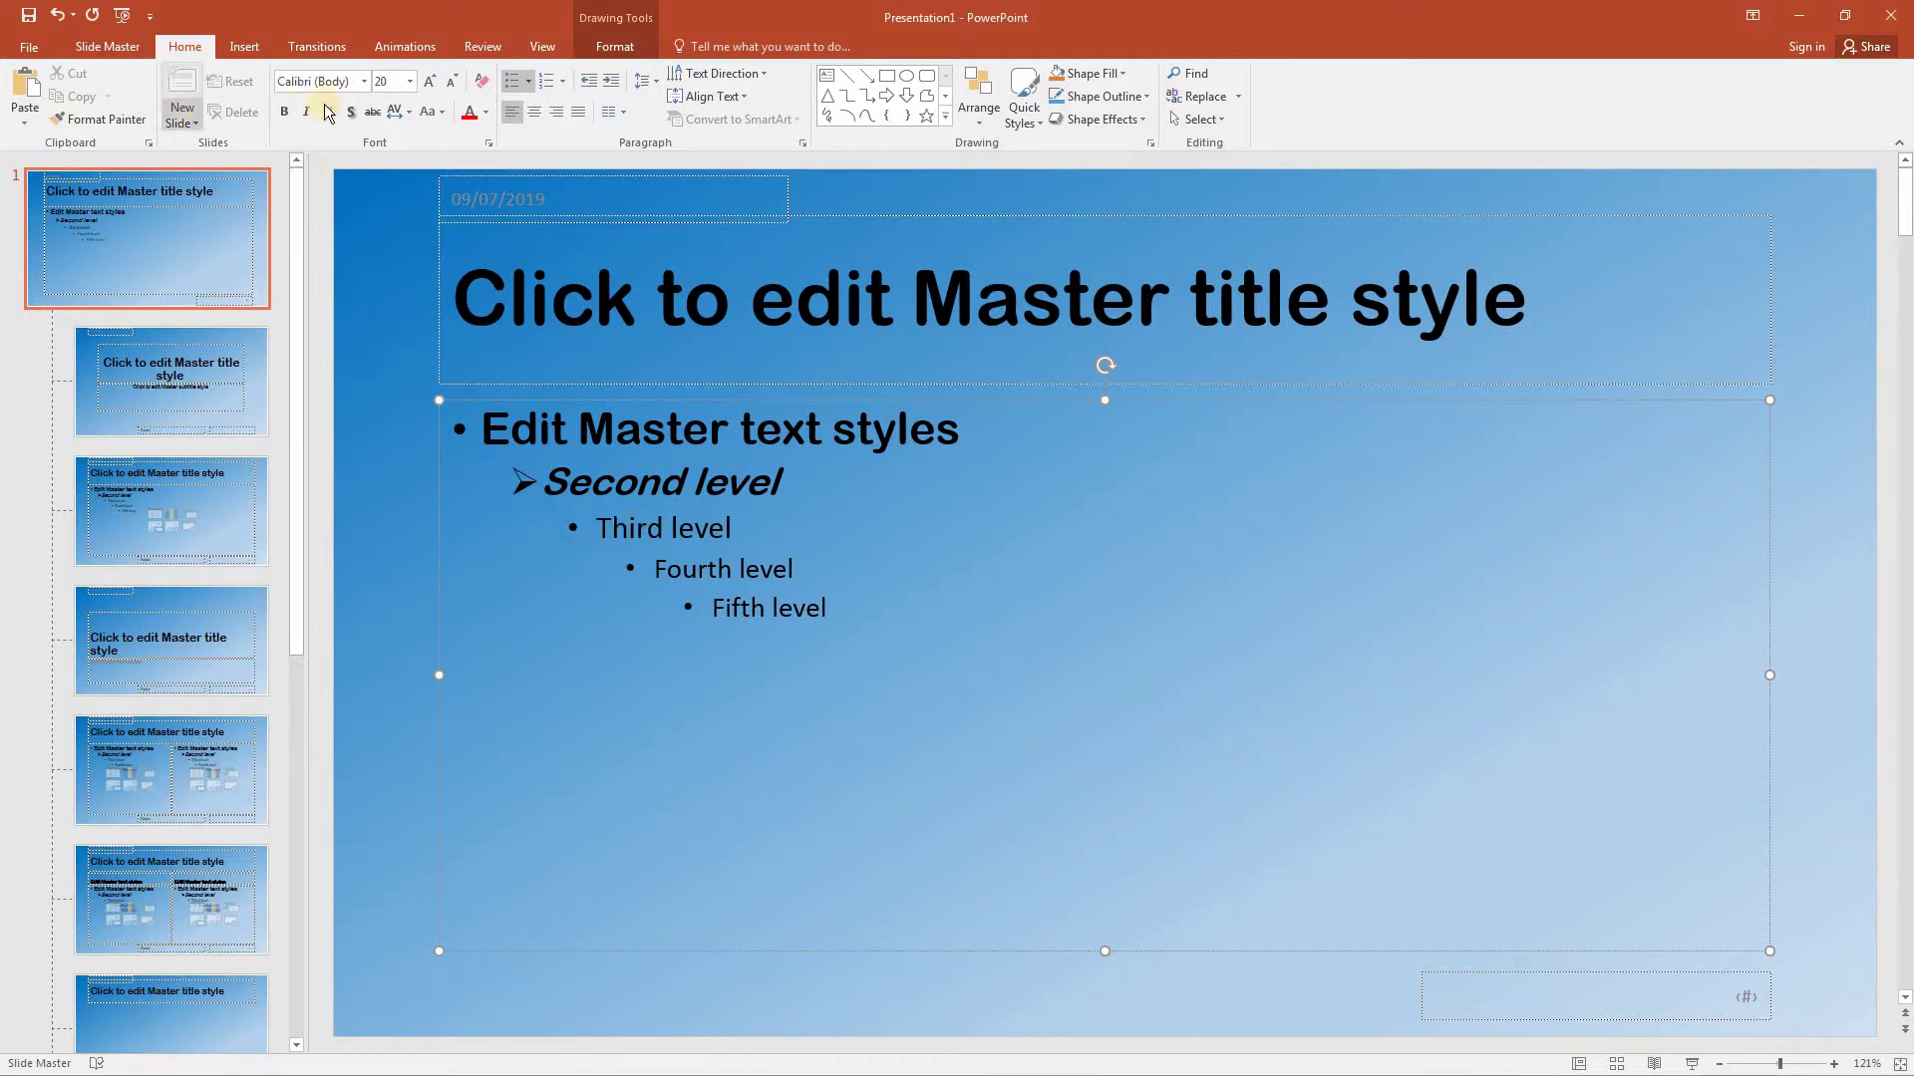
click(365, 83)
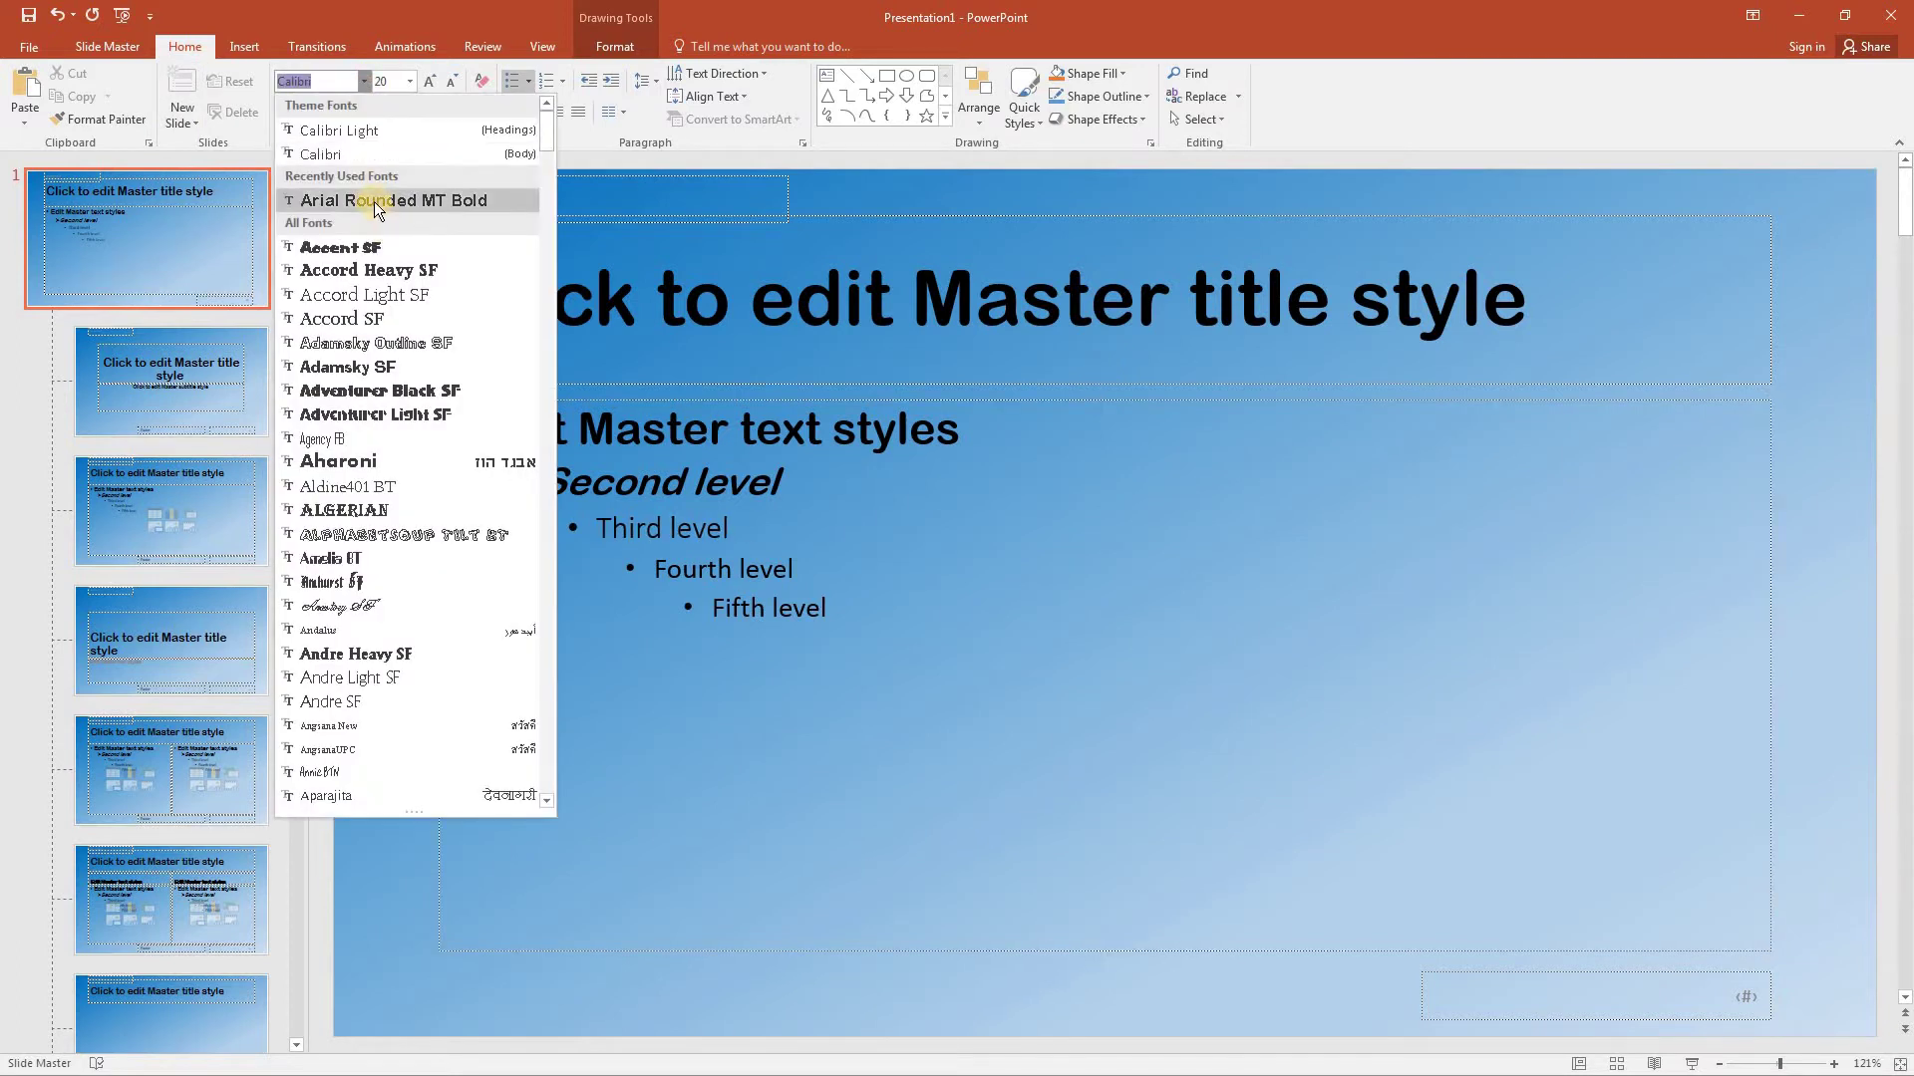
click(375, 202)
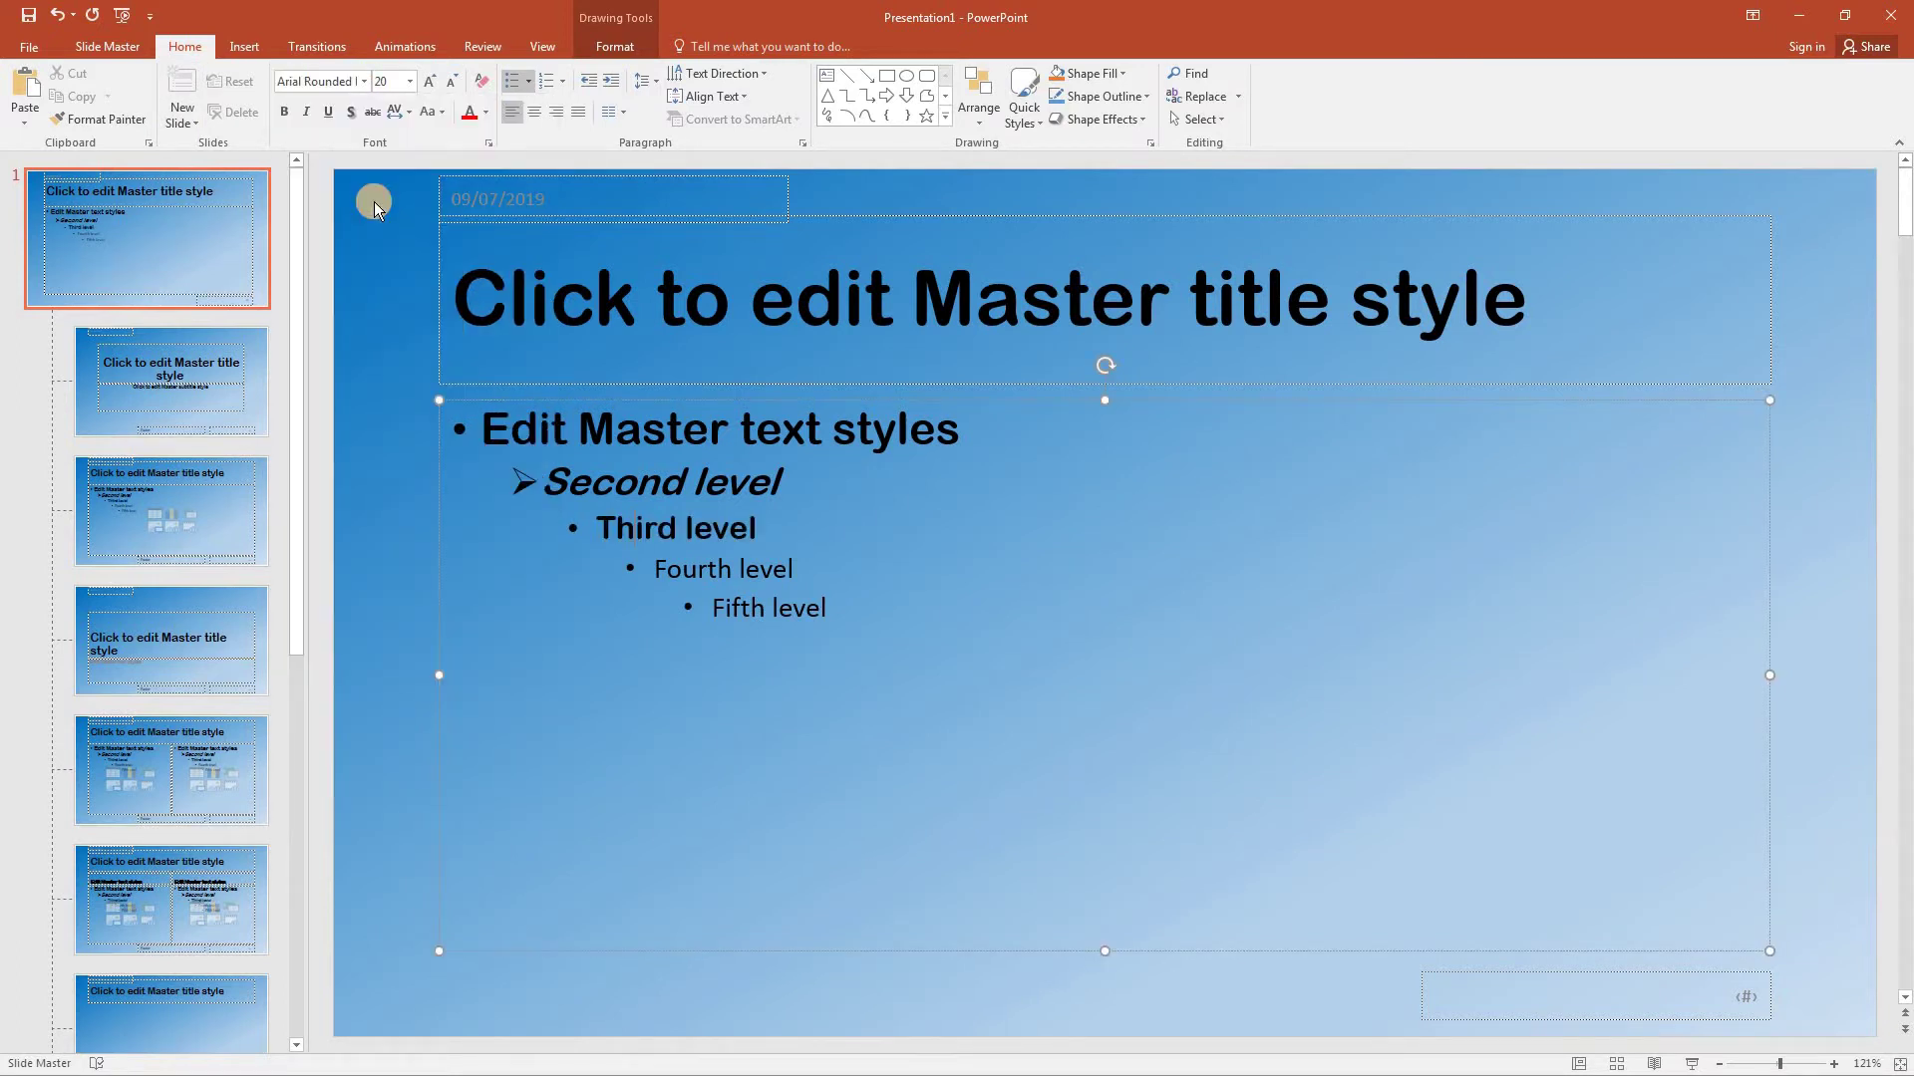
Open the bullet styles list to pick four-diamond bullets for the Third level.
click(529, 86)
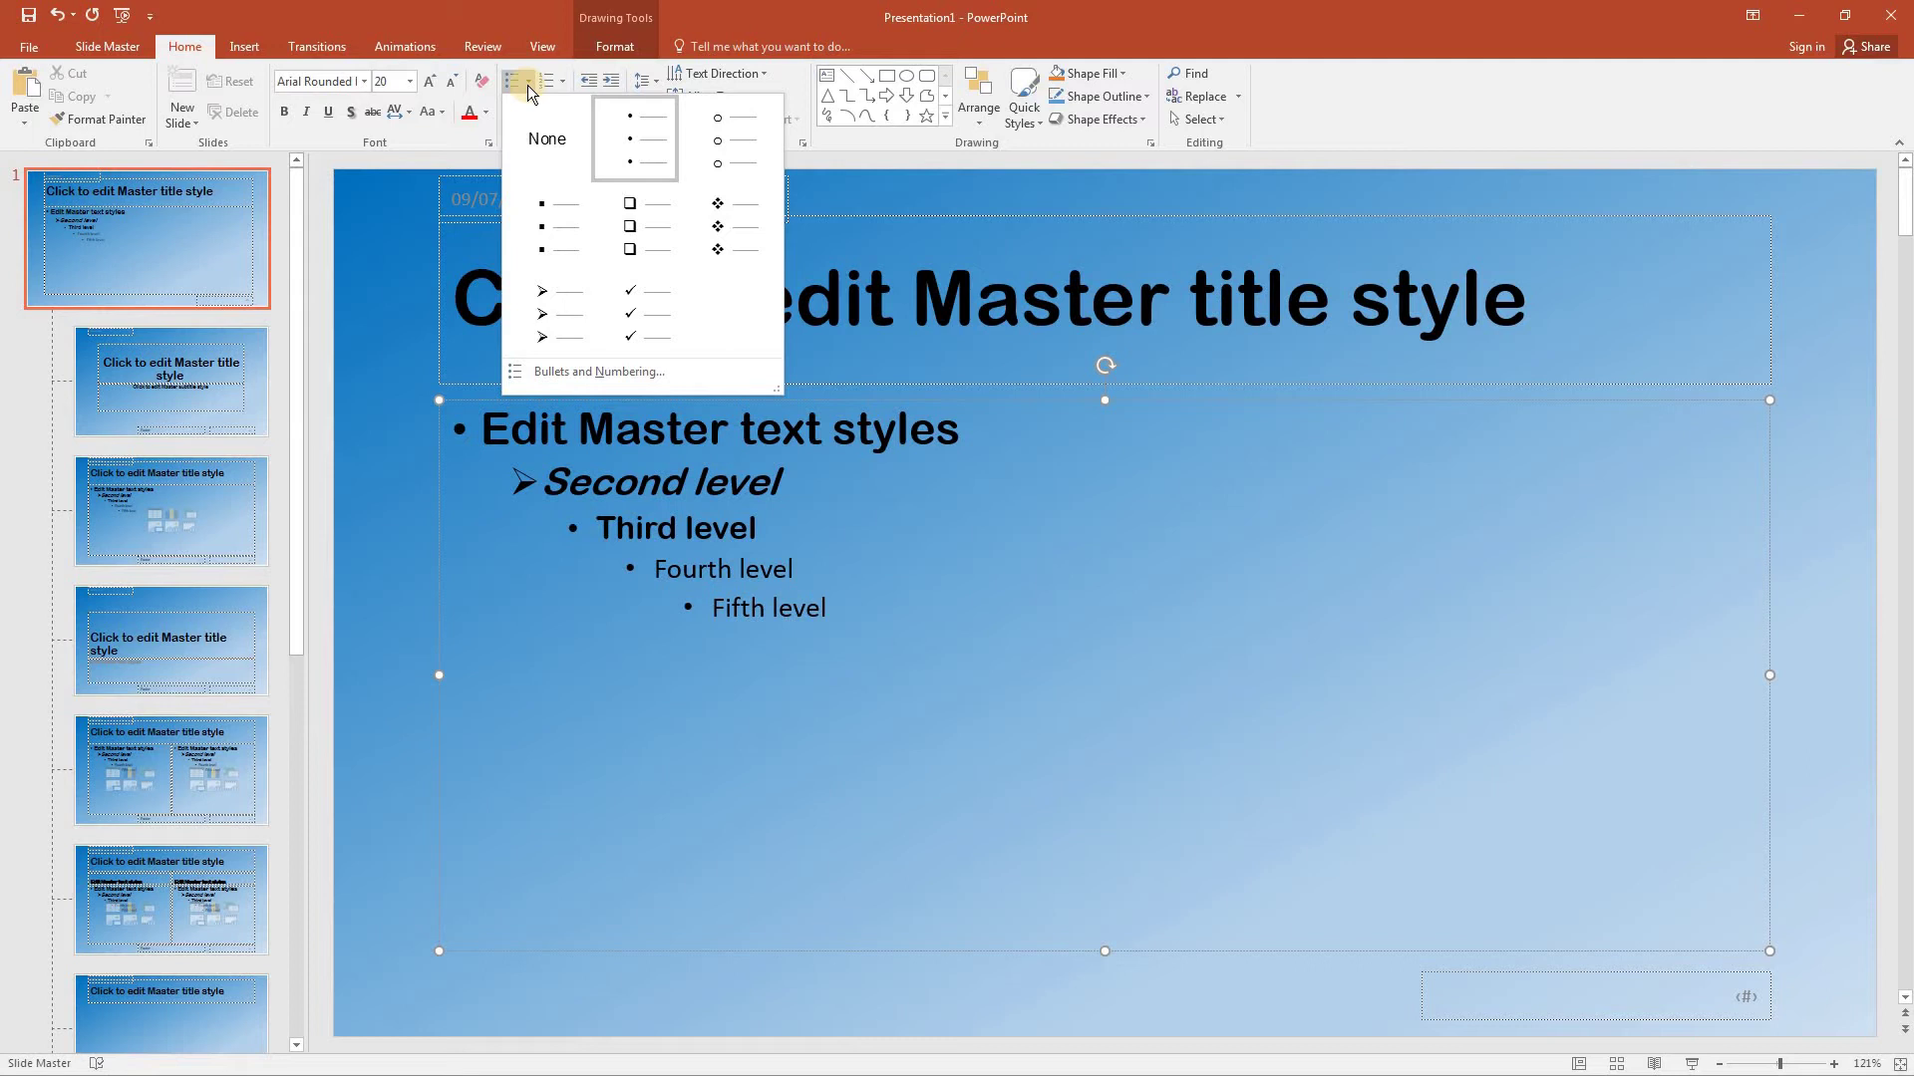
click(715, 224)
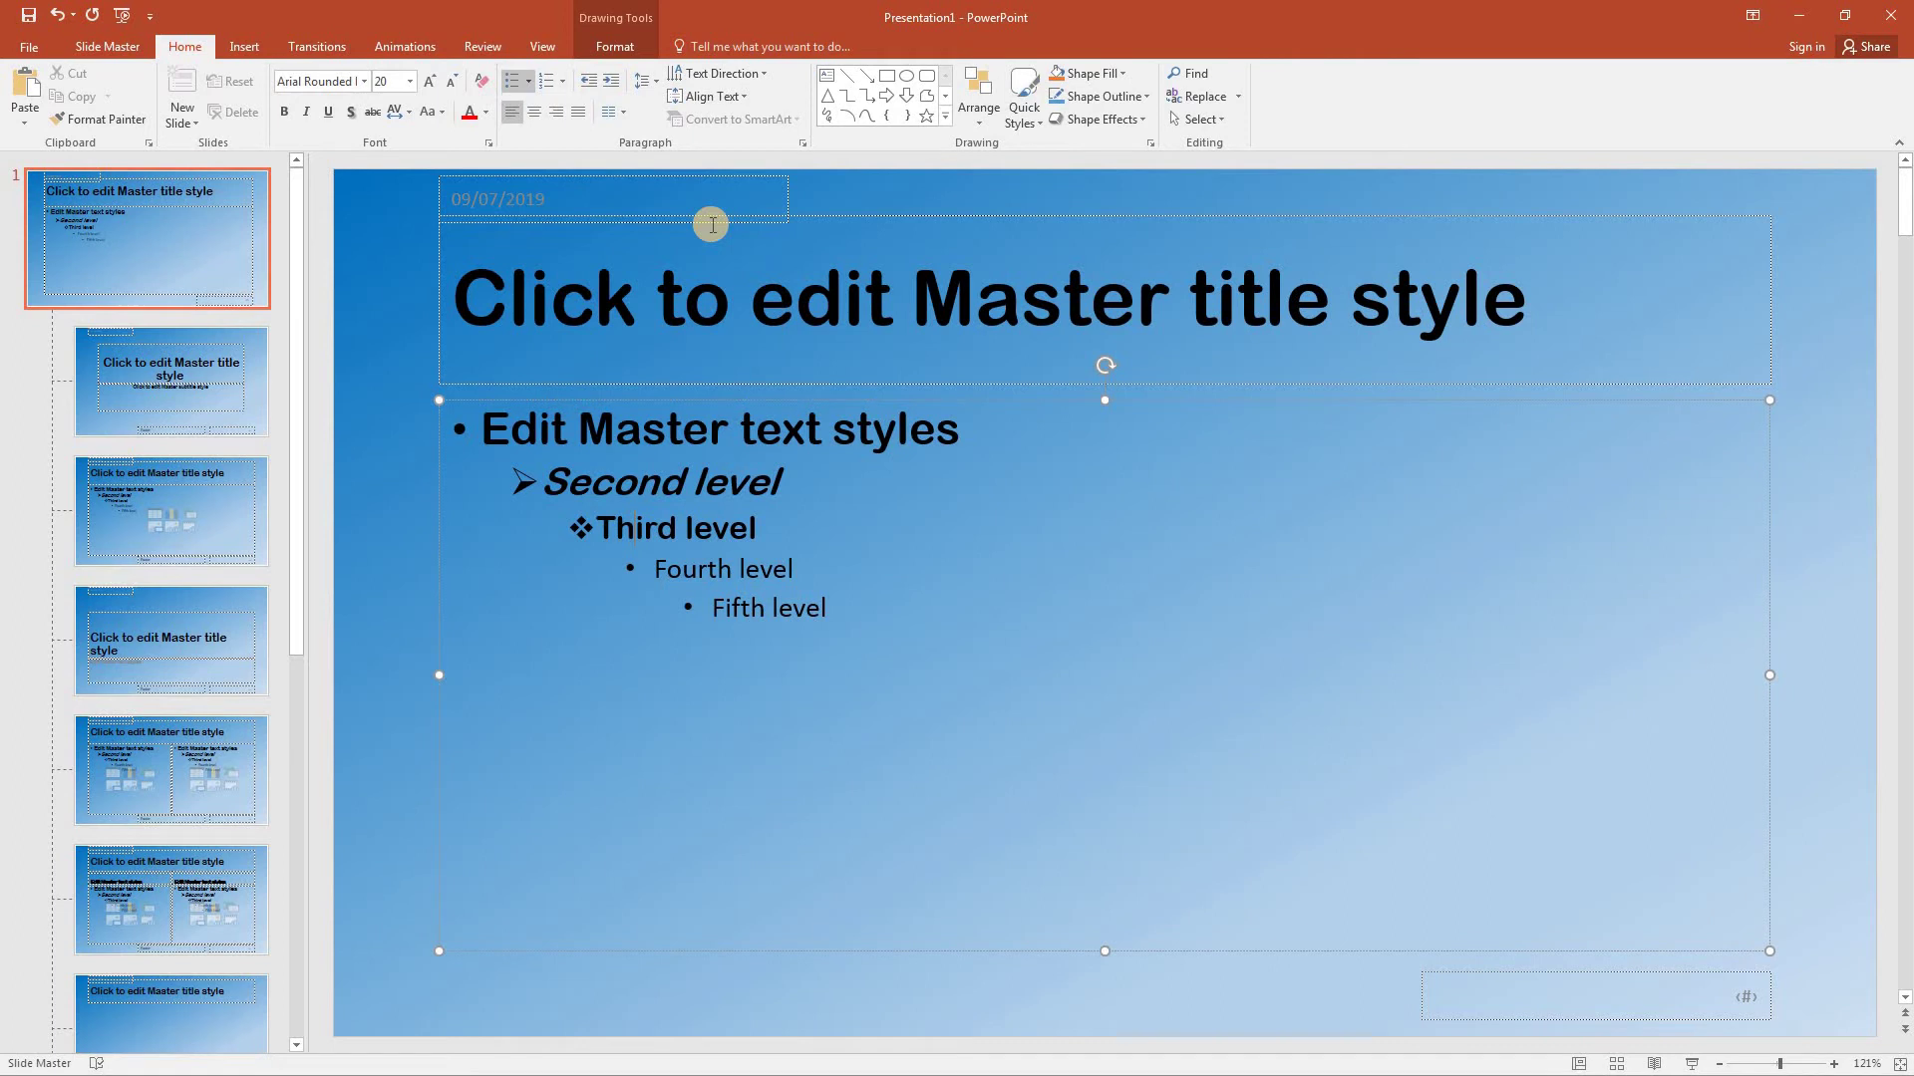